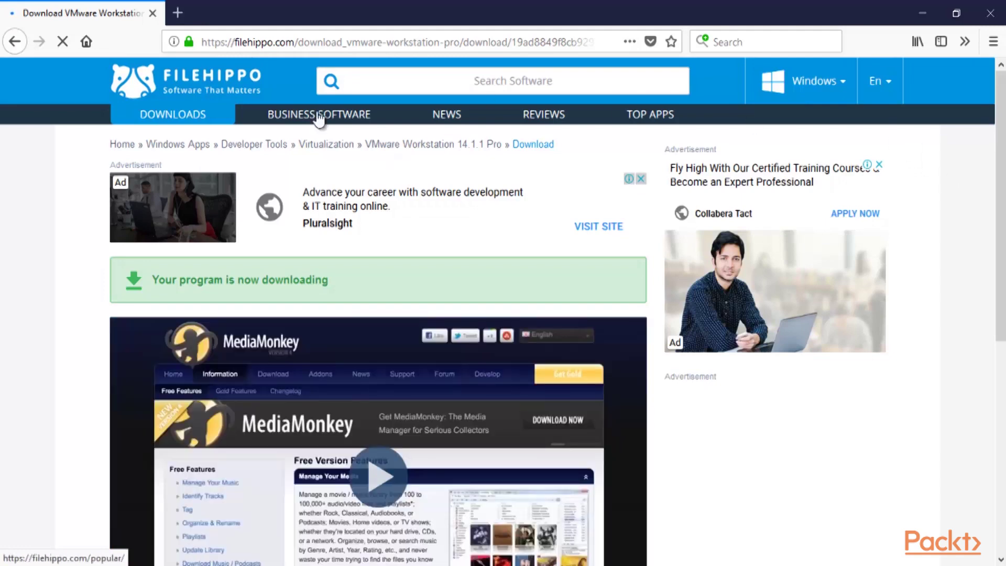
# Review the VMware Workstation 14.1.1 Pro download page and the file type and size in its save prompt.
pyautogui.scroll(-2, 318, 119)
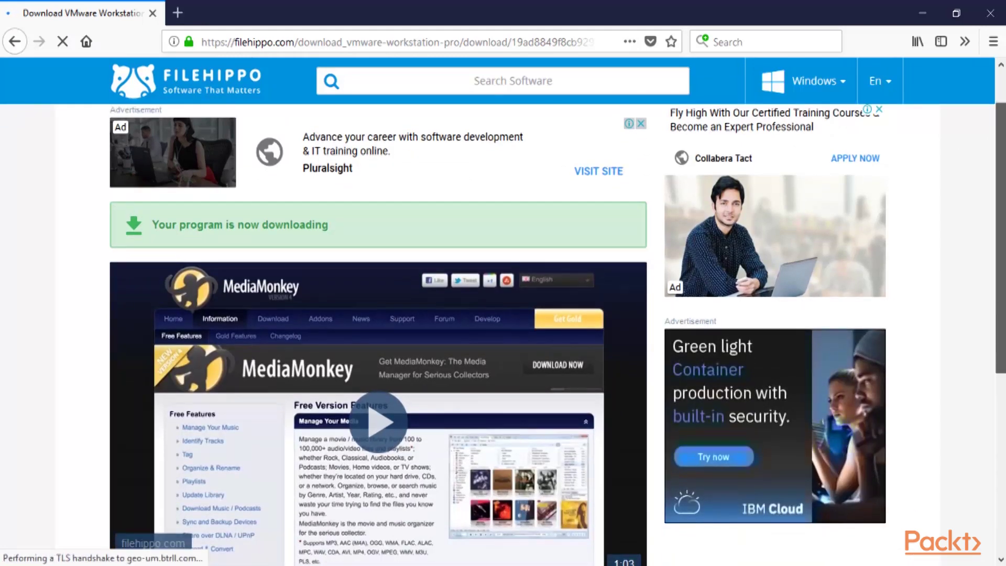
pyautogui.scroll(-2, 378, 314)
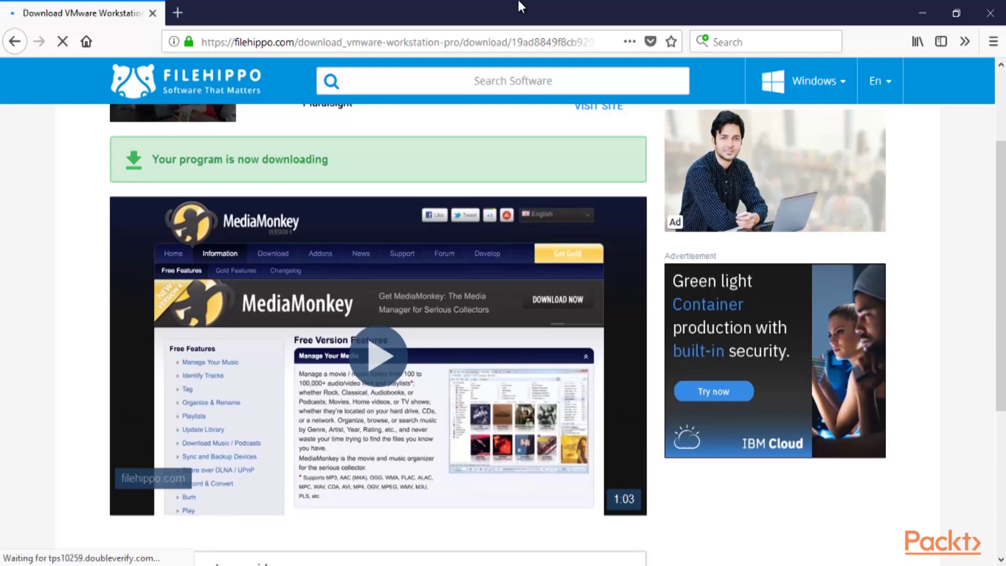
pyautogui.scroll(-3, 377, 309)
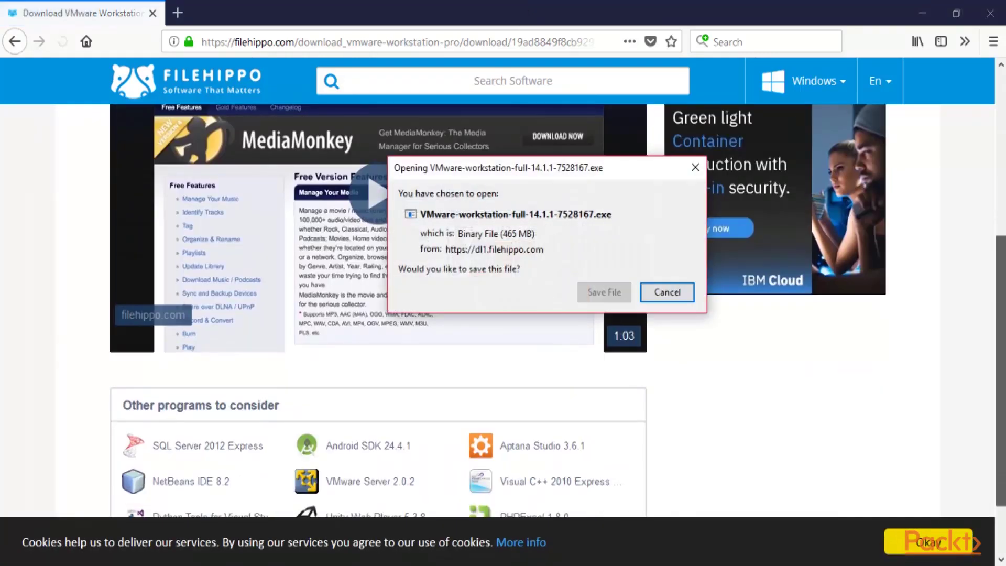
pyautogui.moveTo(526, 166); pyautogui.dragTo(462, 151)
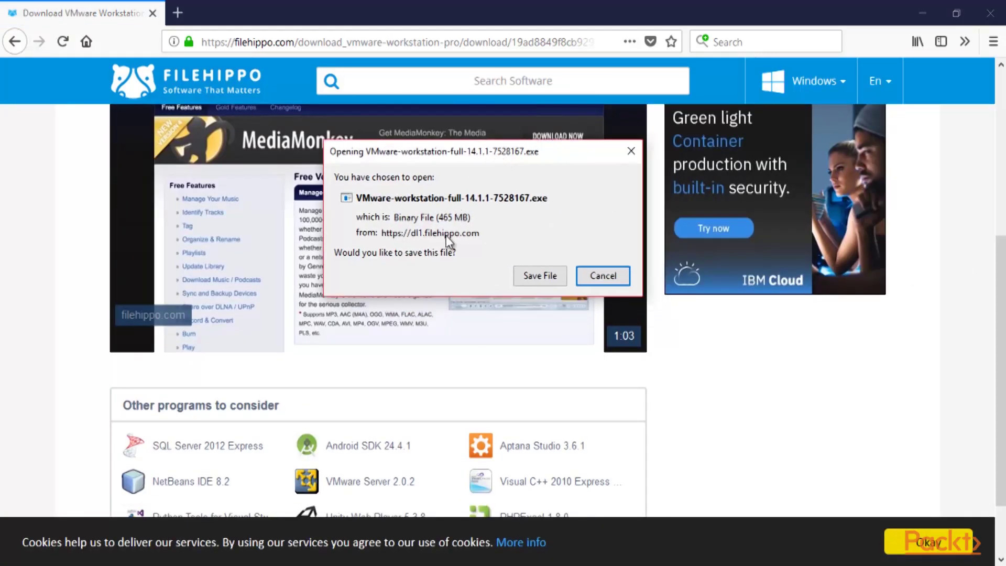
pyautogui.moveTo(474, 220); pyautogui.dragTo(377, 215)
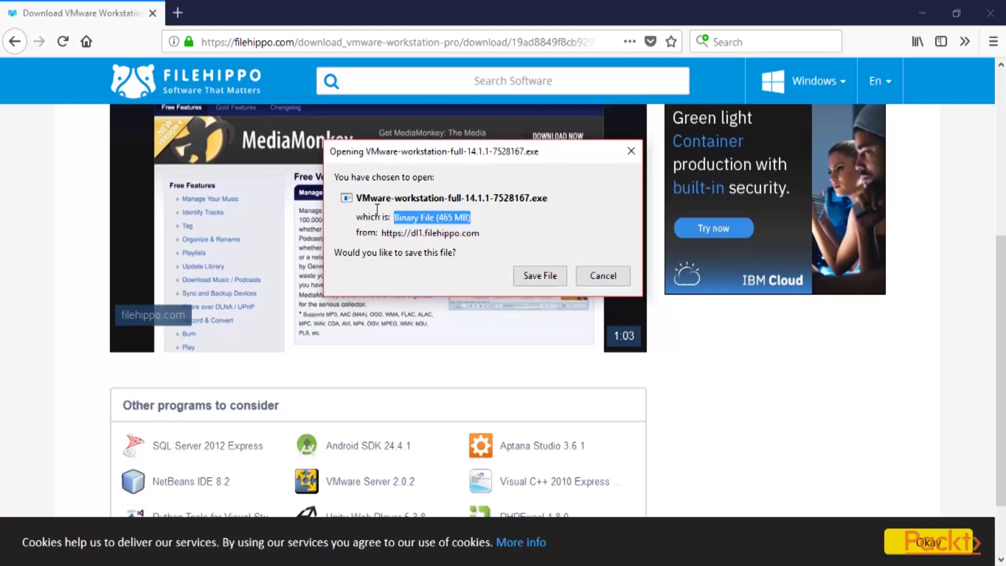
pyautogui.click(475, 221)
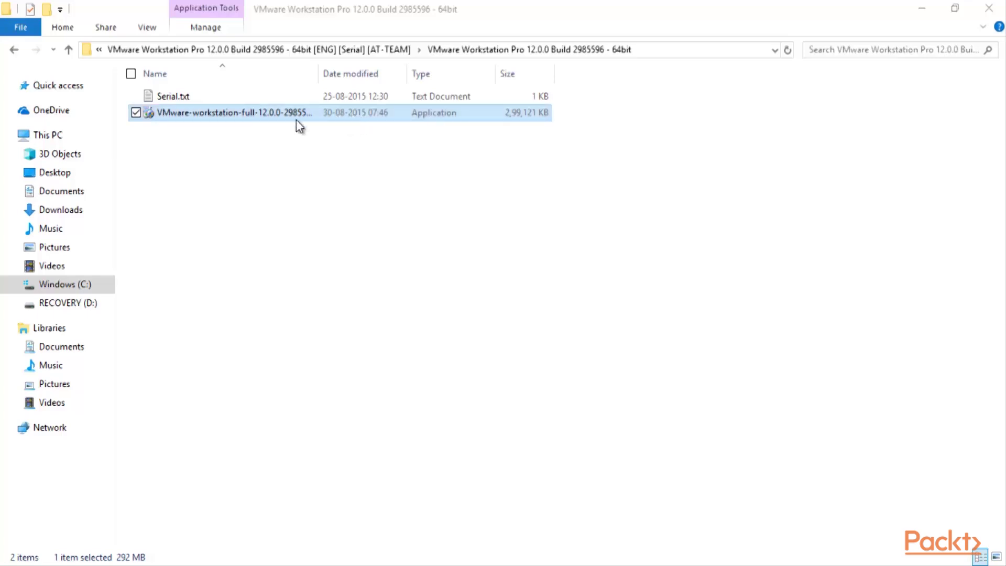
# Launch the VMware Workstation 12.0.0 installer and accept the end-user license agreement.
pyautogui.click(269, 98)
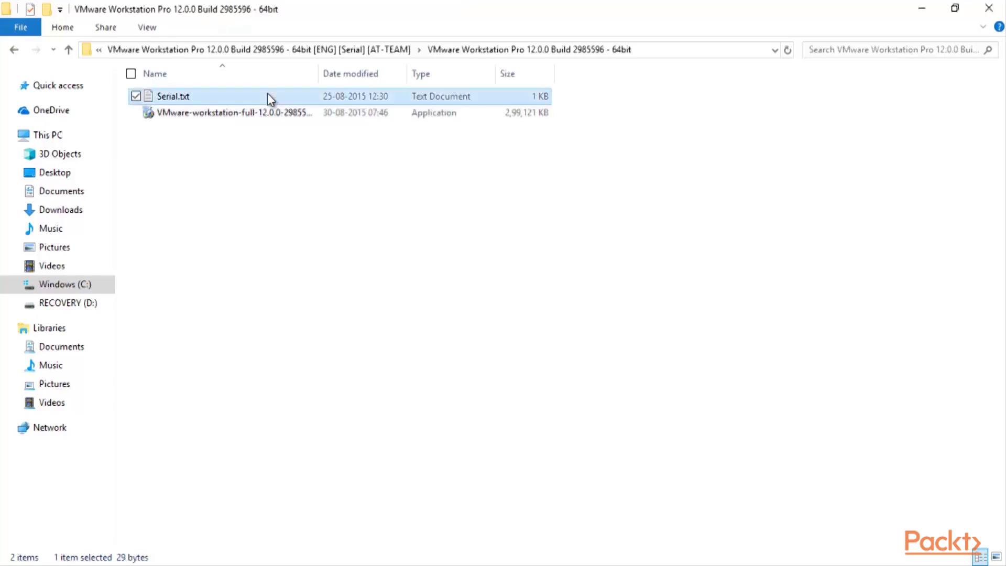
pyautogui.doubleClick(293, 111)
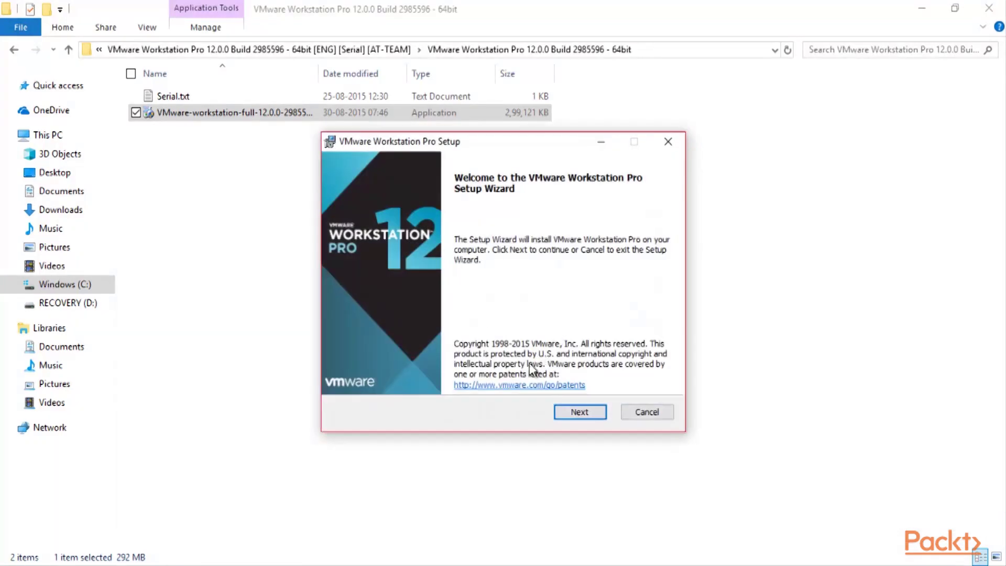
pyautogui.click(589, 413)
pyautogui.click(408, 380)
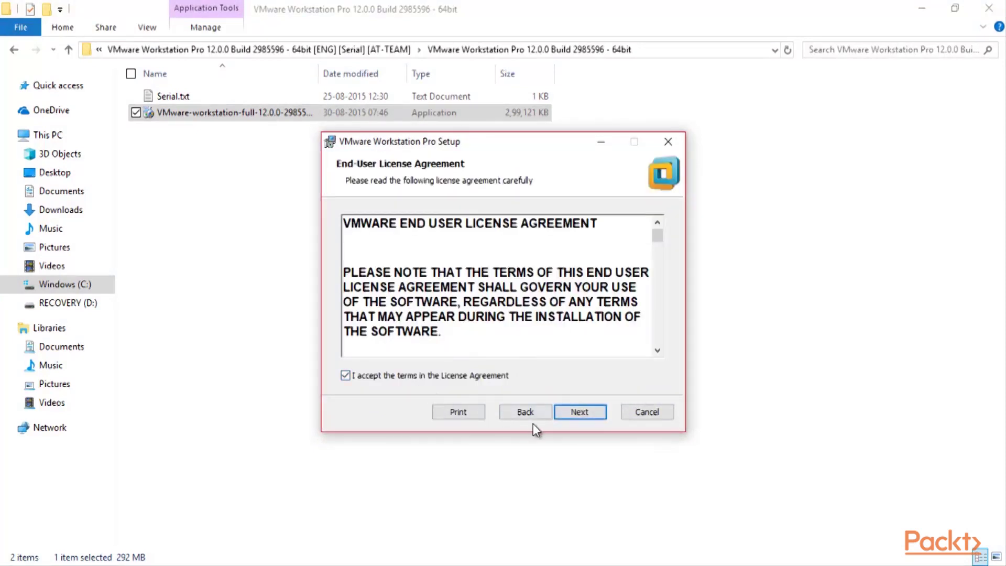
pyautogui.click(568, 413)
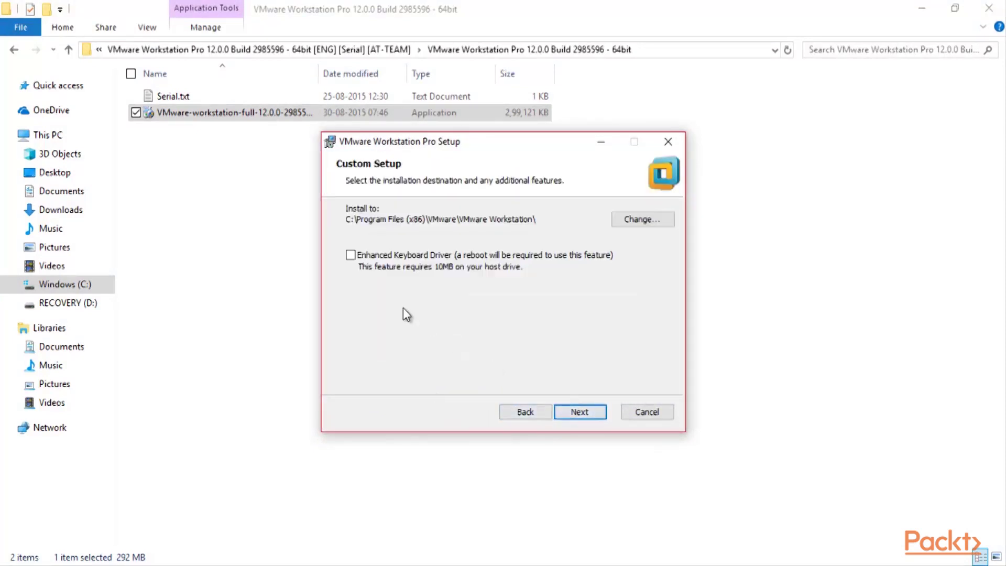
# Start the installation with the default destination, user experience settings, and desktop and Start Menu shortcuts.
pyautogui.click(587, 415)
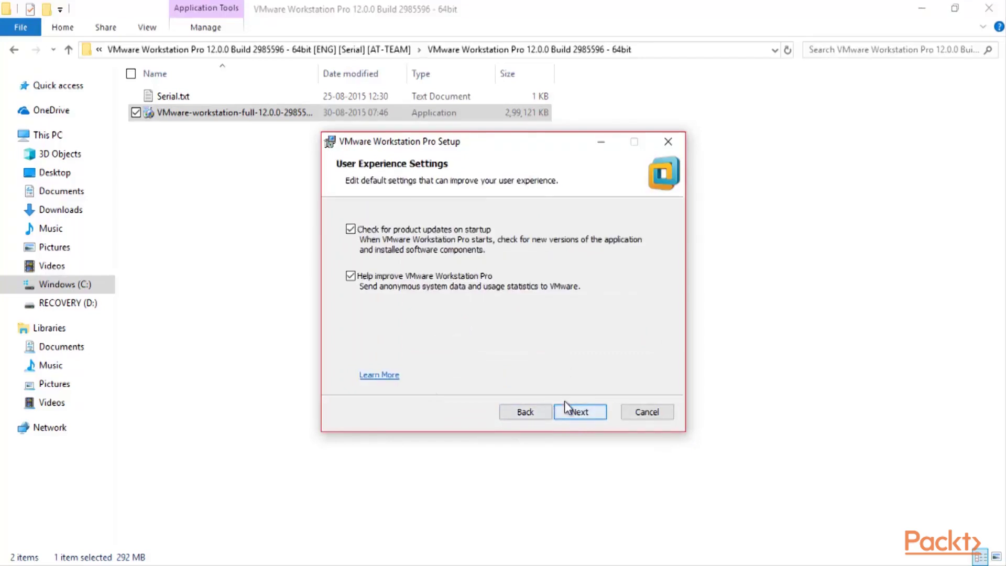
pyautogui.click(587, 414)
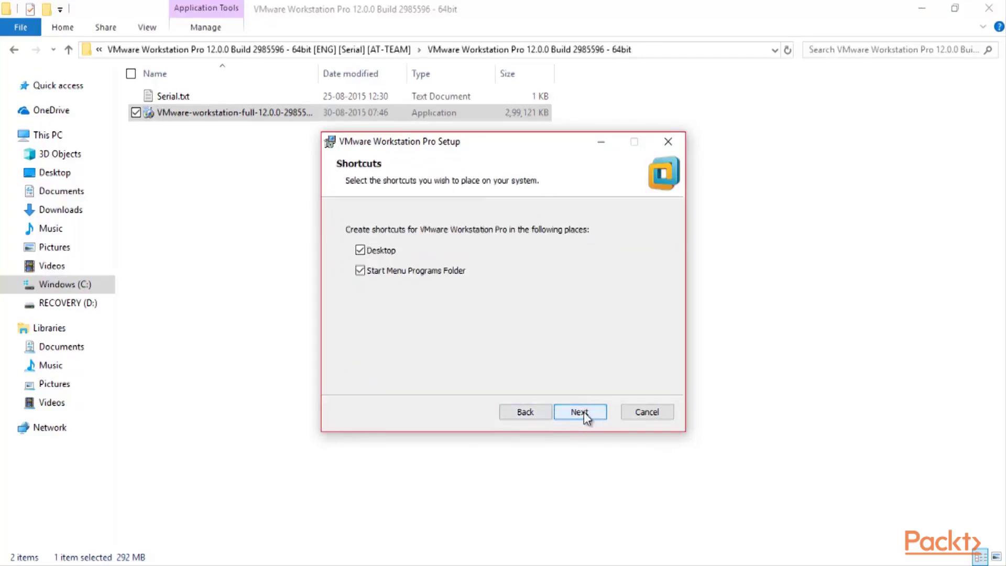
pyautogui.click(586, 415)
pyautogui.click(582, 415)
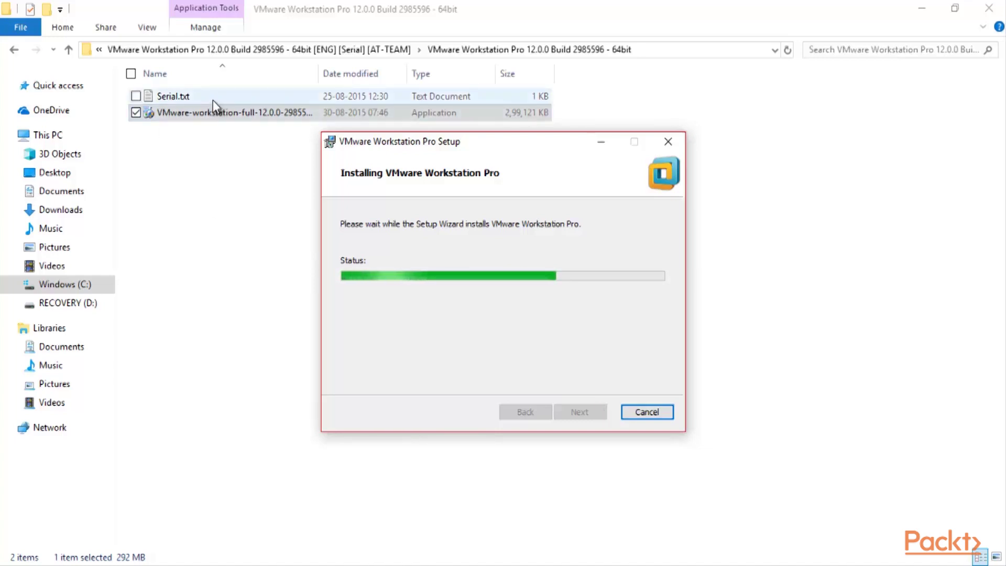
# View the contents of Serial.txt and close the file.
pyautogui.doubleClick(267, 98)
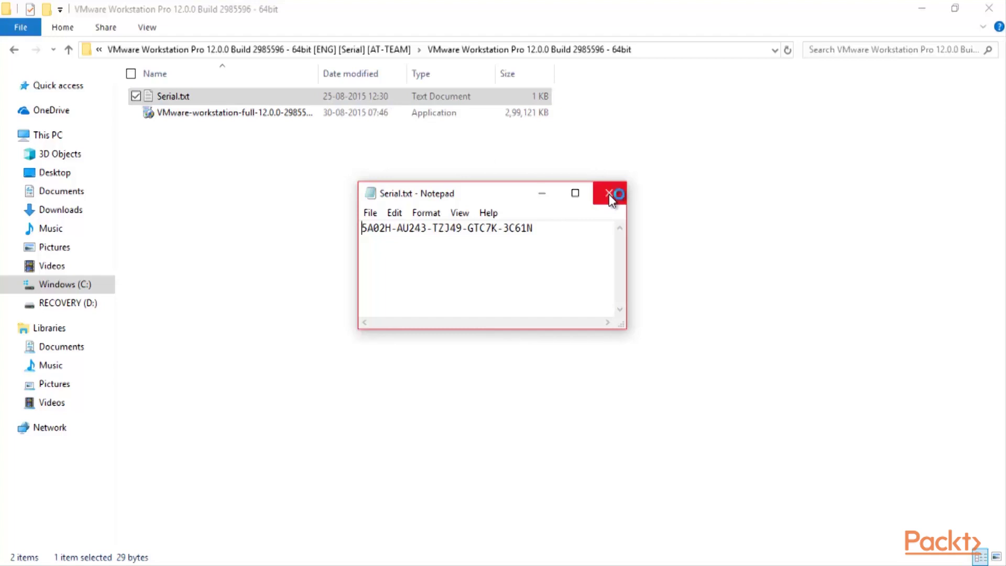
pyautogui.click(609, 193)
pyautogui.click(609, 194)
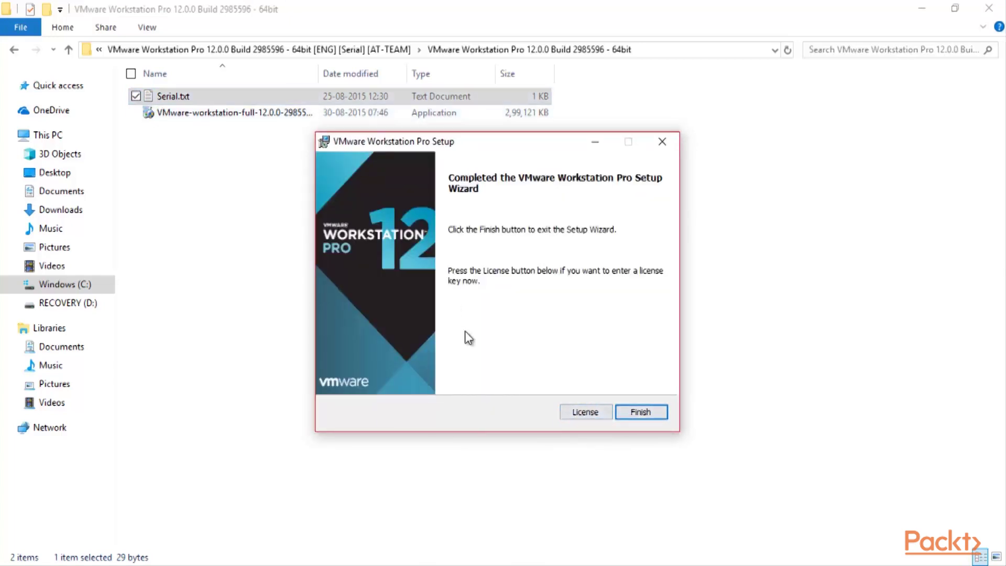
# Copy the license key from Serial.txt into the setup wizard's license key field and submit it.
pyautogui.click(582, 413)
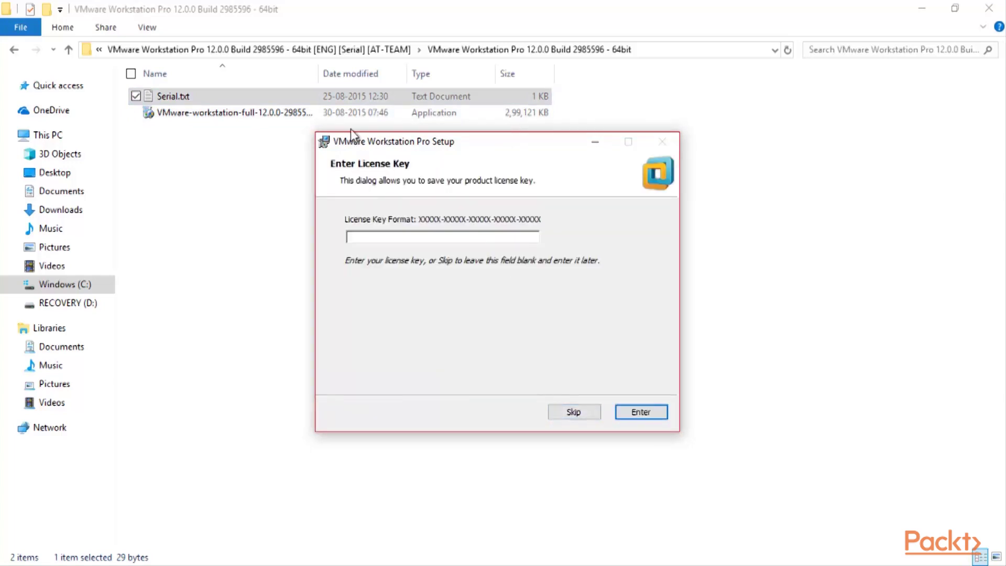
pyautogui.doubleClick(335, 101)
pyautogui.moveTo(543, 227); pyautogui.dragTo(285, 229)
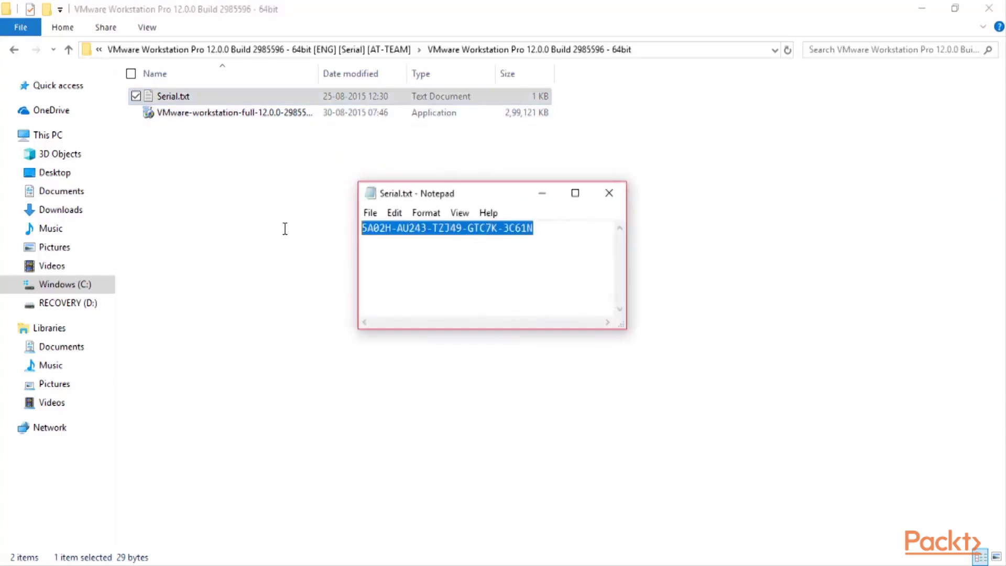
pyautogui.rightClick(432, 226)
pyautogui.click(466, 273)
pyautogui.hotkey('alt', 'Tab')
pyautogui.click(439, 237)
pyautogui.hotkey('ctrl', 'v')
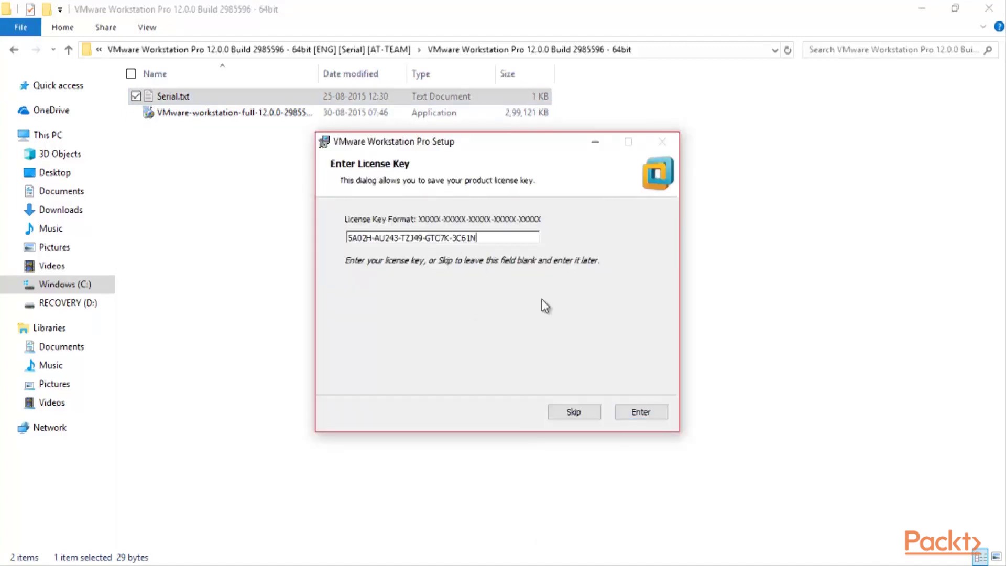
pyautogui.click(633, 411)
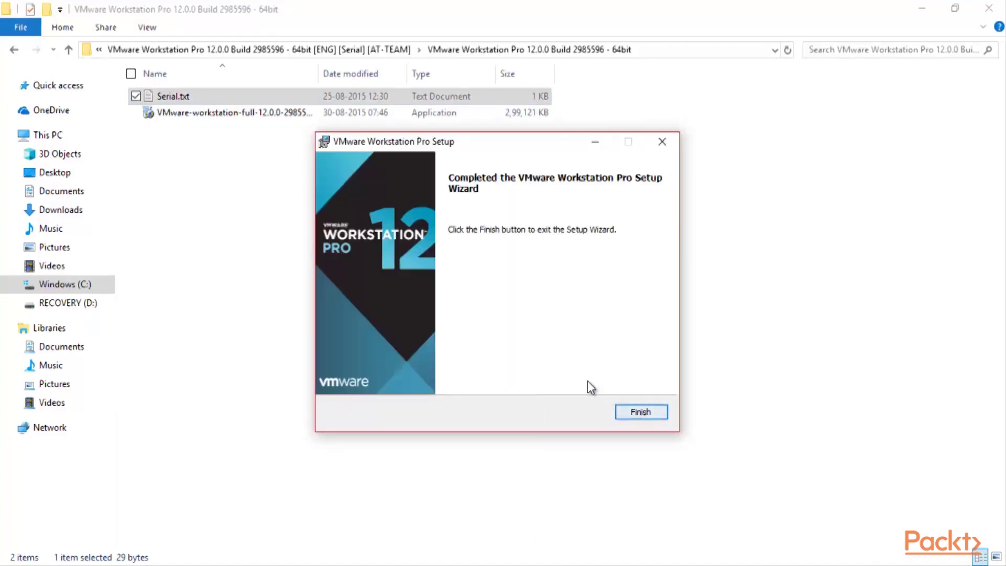
# Finish the VMware Workstation Pro setup wizard and close Serial.txt.
pyautogui.click(627, 412)
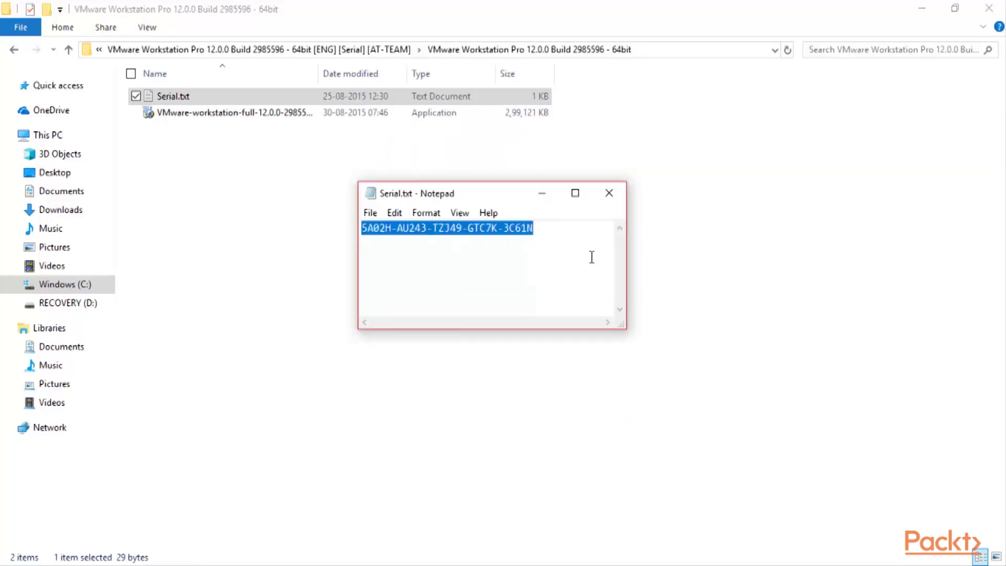
pyautogui.click(606, 194)
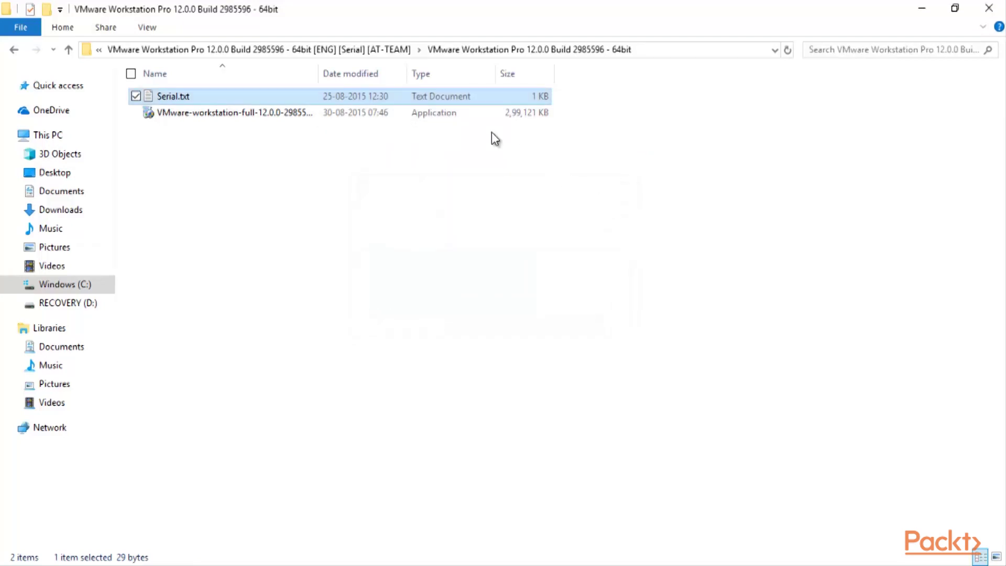
pyautogui.click(455, 162)
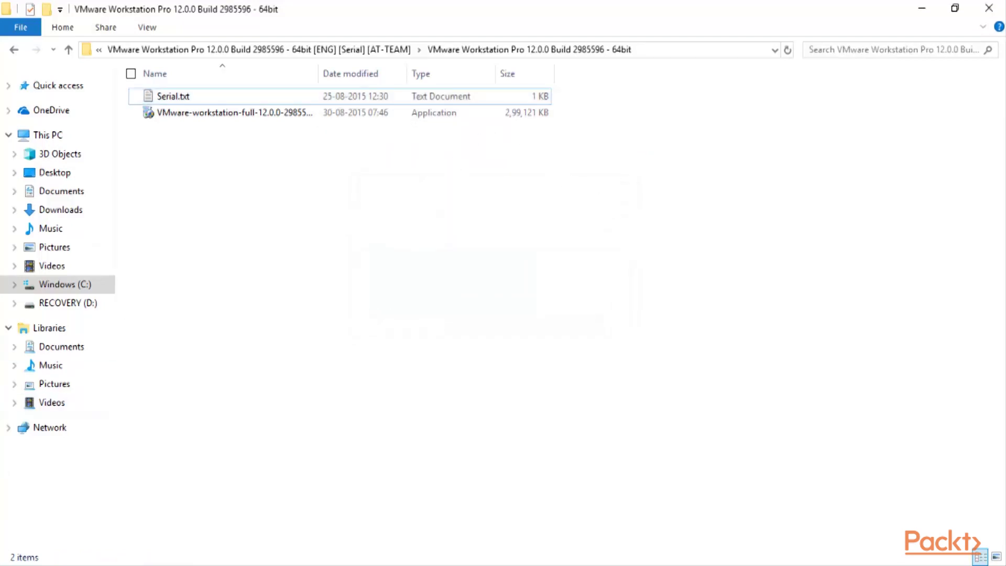
# Search for "vmwa" to launch VMware Workstation Pro, and close the open kali linux and Windows virtual machine views.
pyautogui.press('super')
pyautogui.click(336, 162)
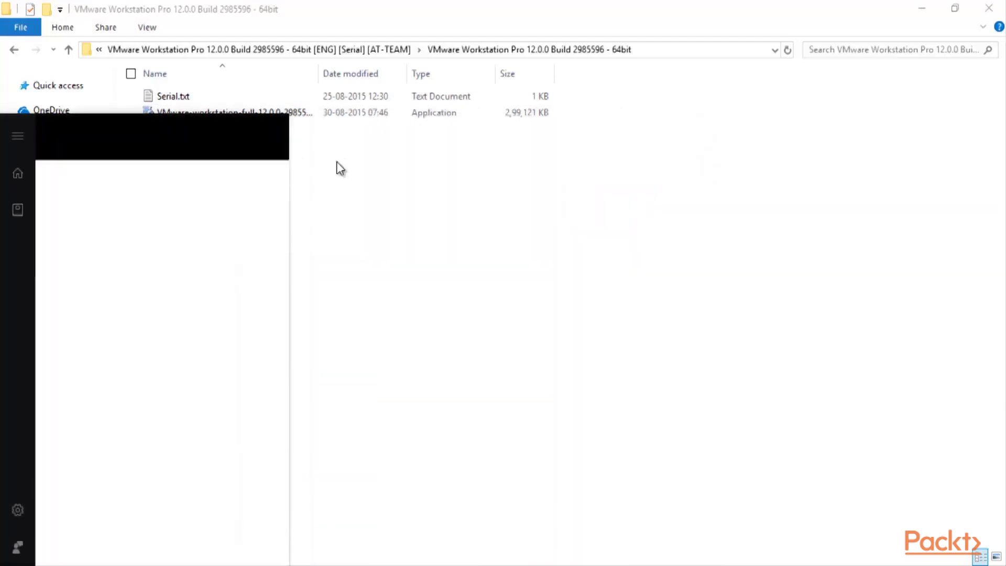
pyautogui.write('vmwa')
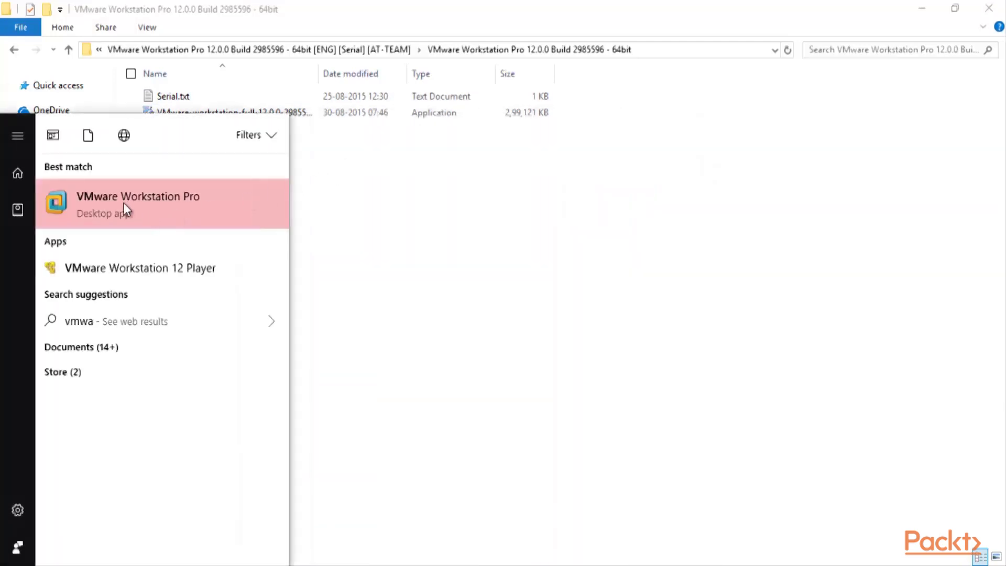
pyautogui.click(120, 197)
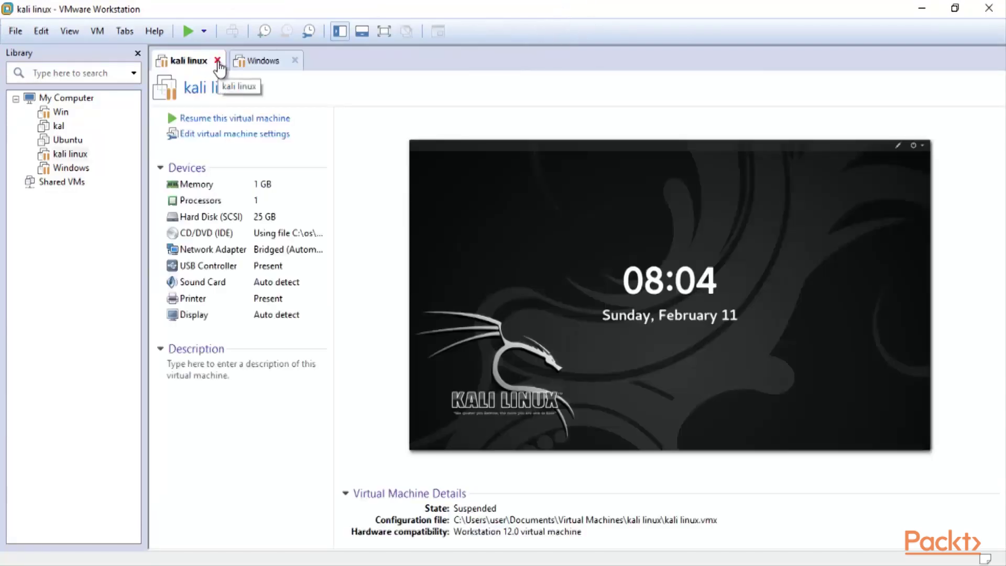
pyautogui.click(218, 61)
pyautogui.click(218, 62)
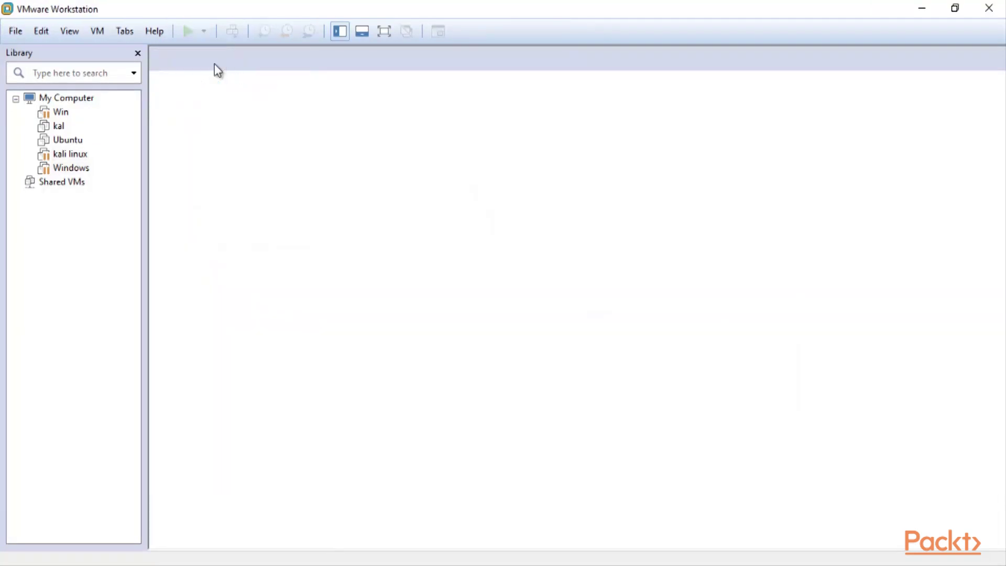